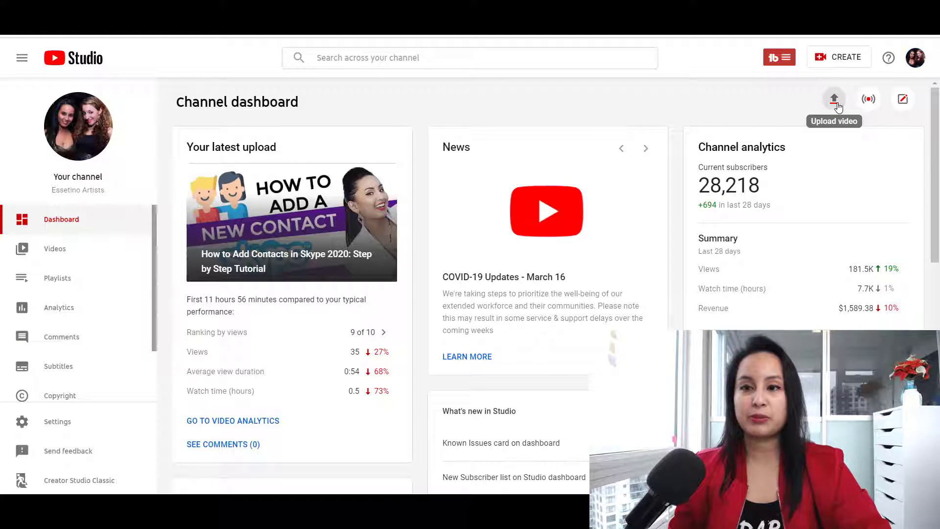
Step: Upload the desktop video file how_to_make_a_skype_video_and_audio_call_2020
click(836, 103)
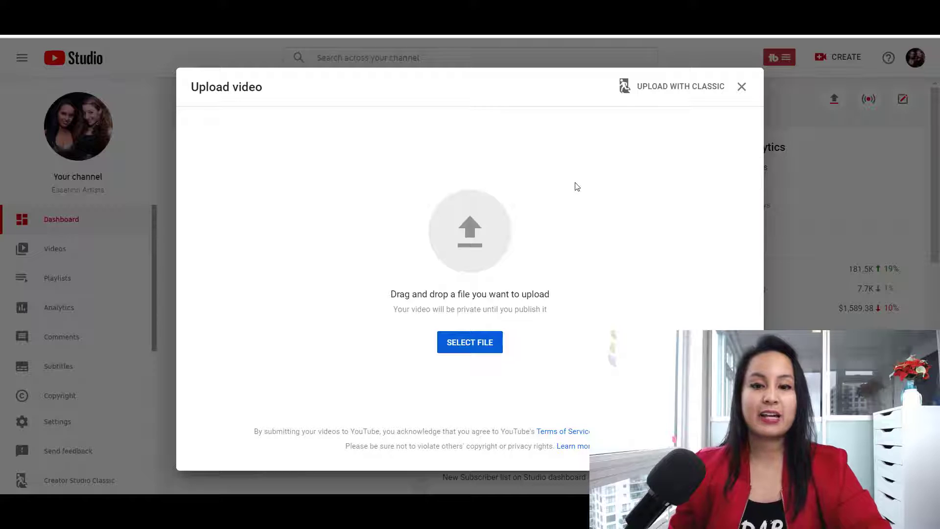
click(510, 222)
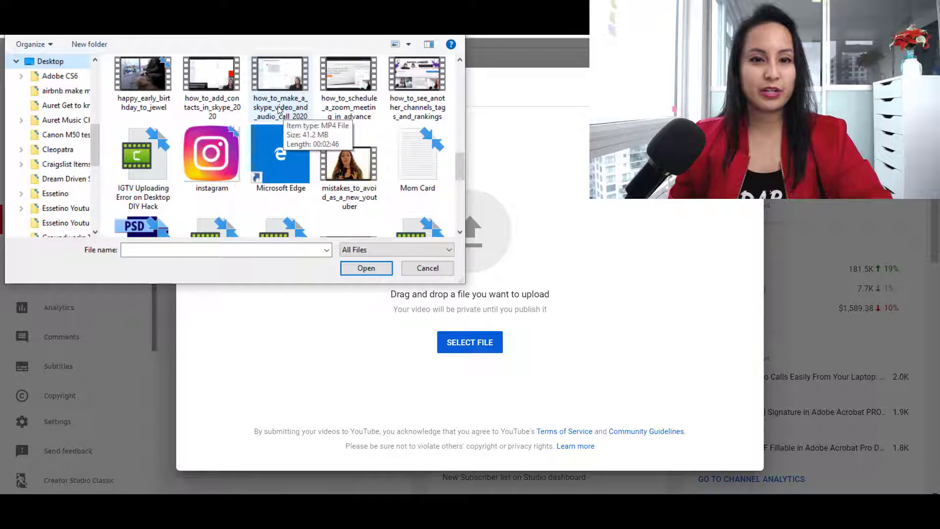
double_click(276, 112)
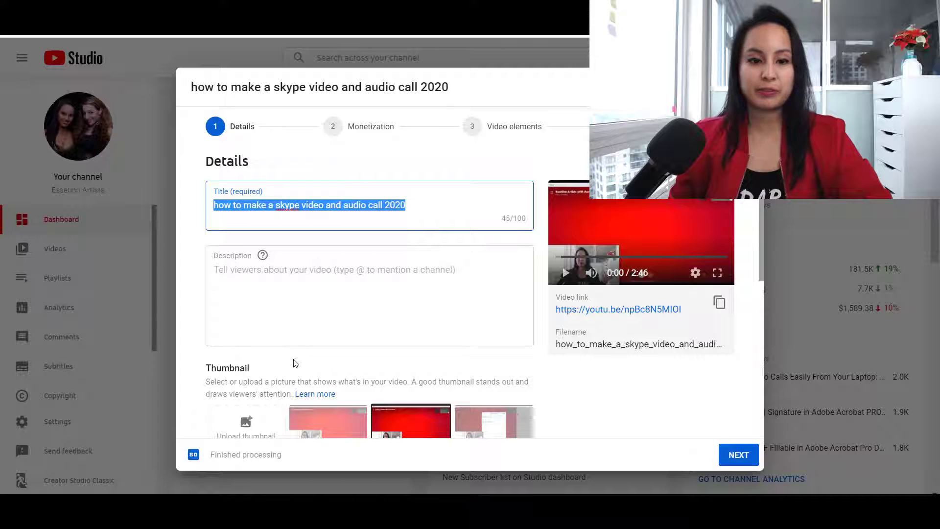
Step: Add the video to the playlists Run Your Biz Tuesdays and Online Business Essential Tools
scroll(300, 359, down, 6)
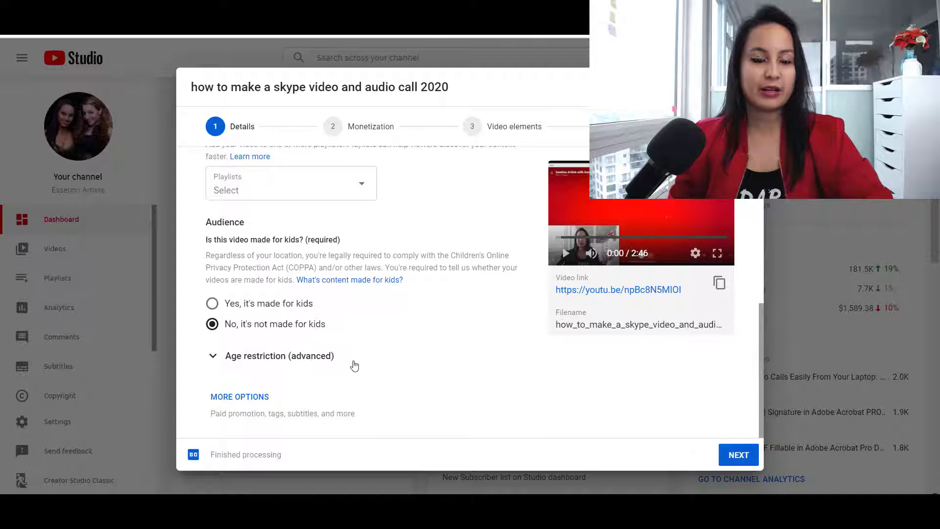
scroll(333, 343, up, 1)
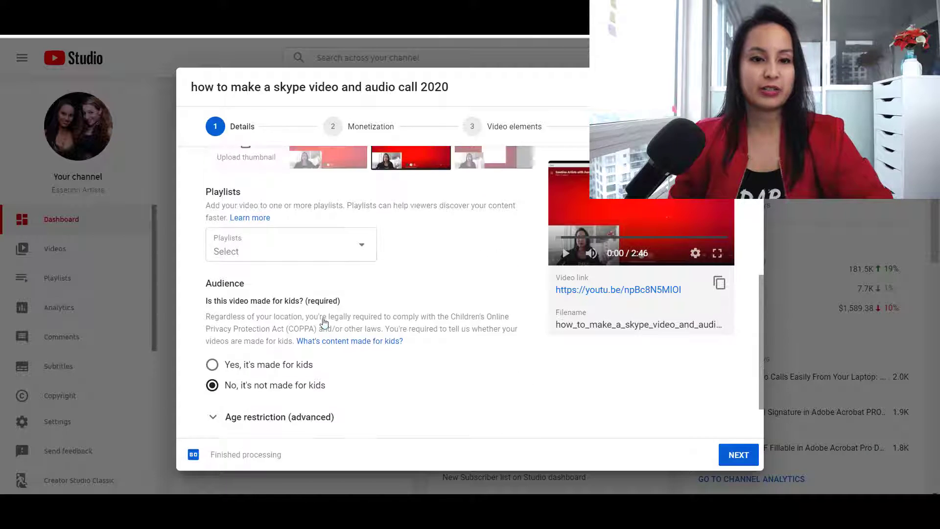
click(327, 260)
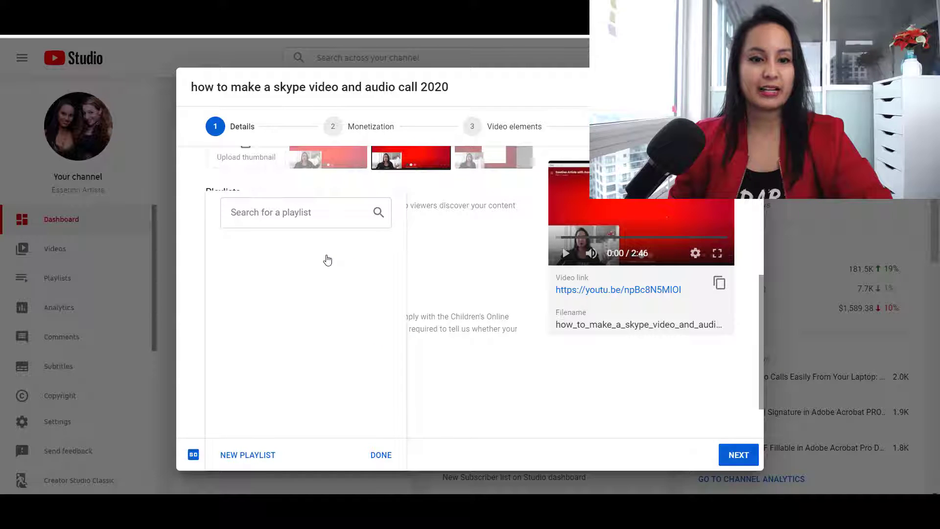
click(290, 213)
text(tues)
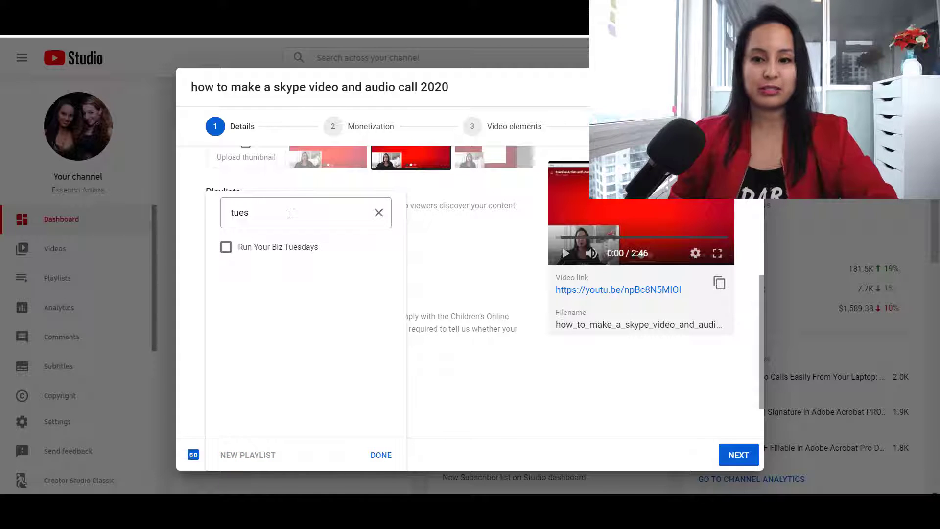
click(225, 246)
drag(257, 211, 230, 209)
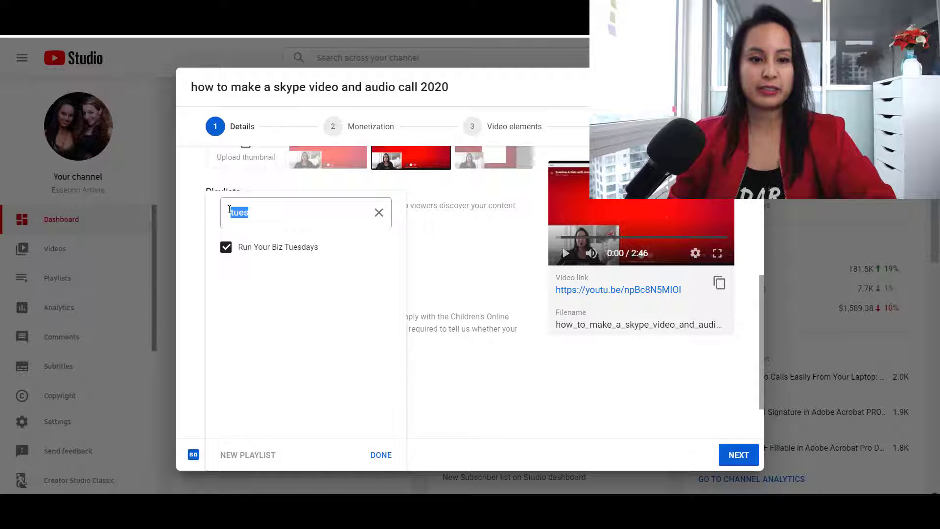
text(onli)
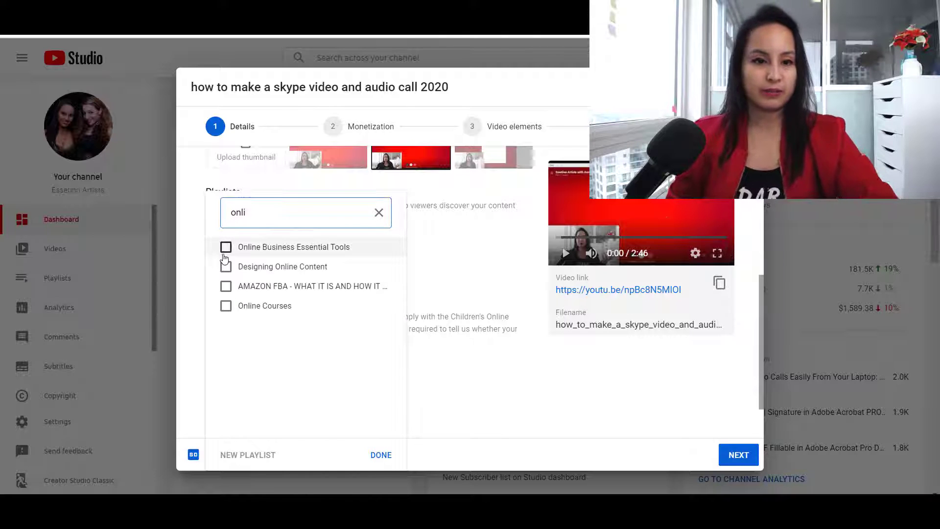
click(224, 248)
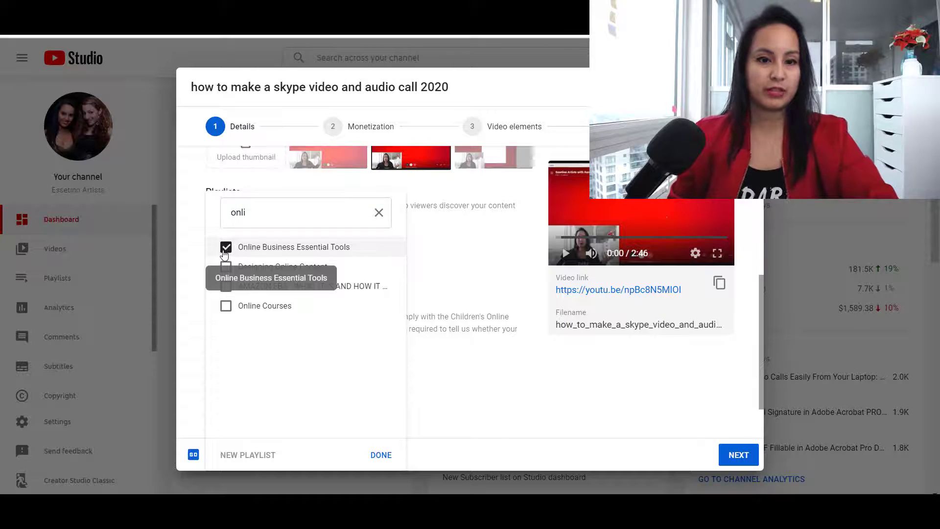
click(380, 455)
Step: Expand the additional video details and set the video location to Downtown Vancouver and the recording date to Mar 22, 2020
scroll(446, 422, down, 1)
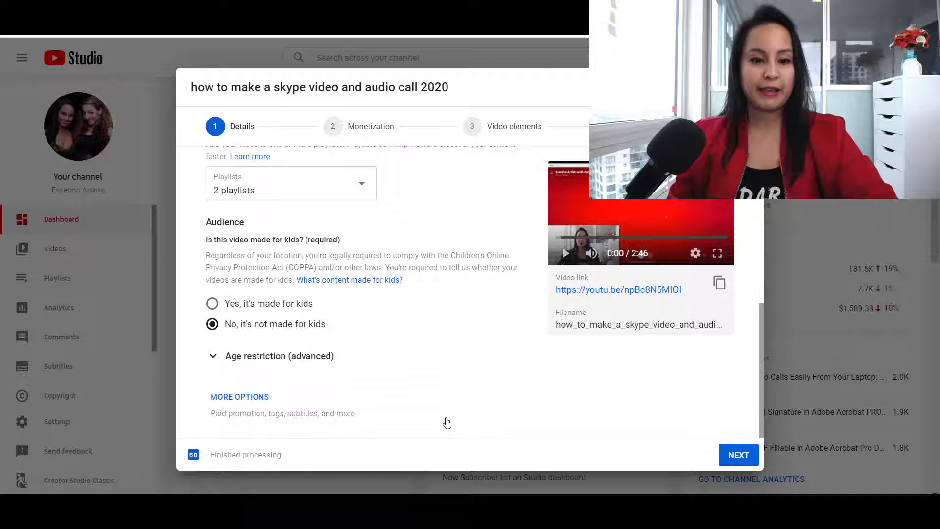
click(227, 401)
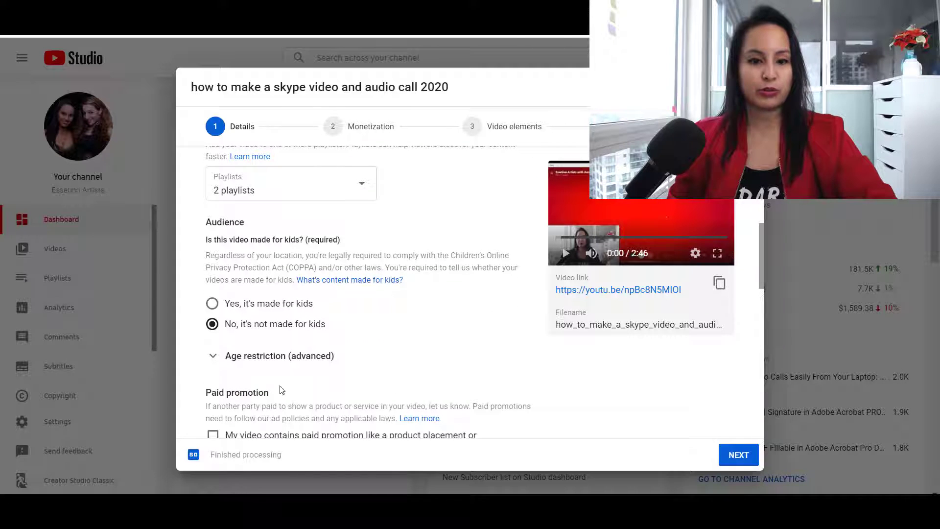
scroll(260, 385, down, 6)
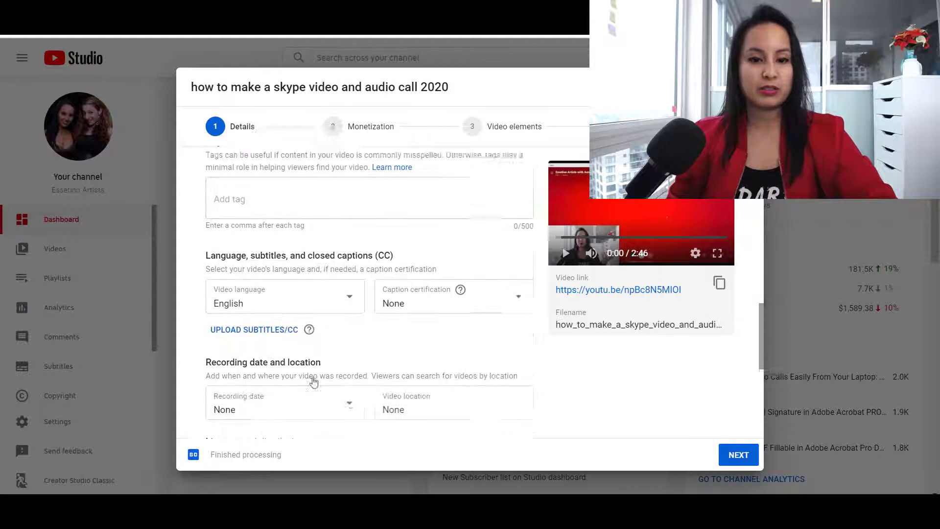
scroll(353, 390, down, 1)
click(419, 336)
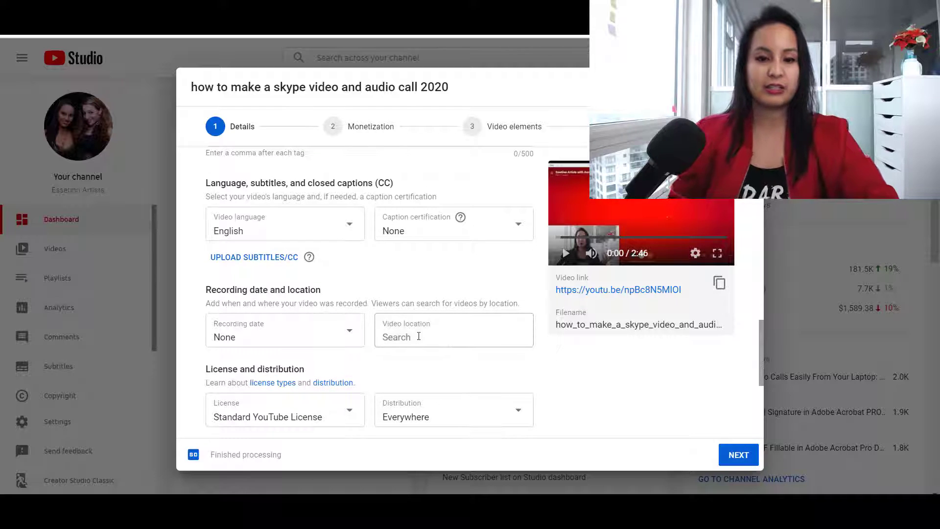
text(d)
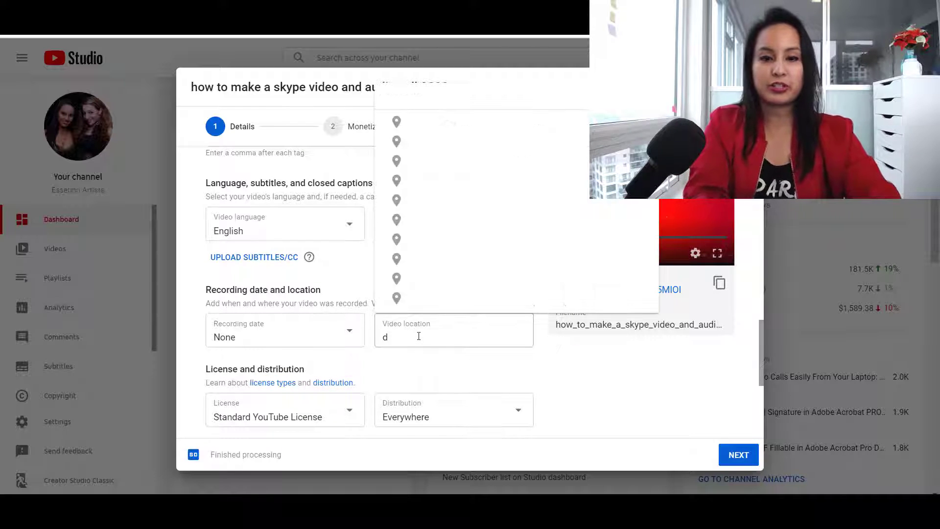
text(owntown van)
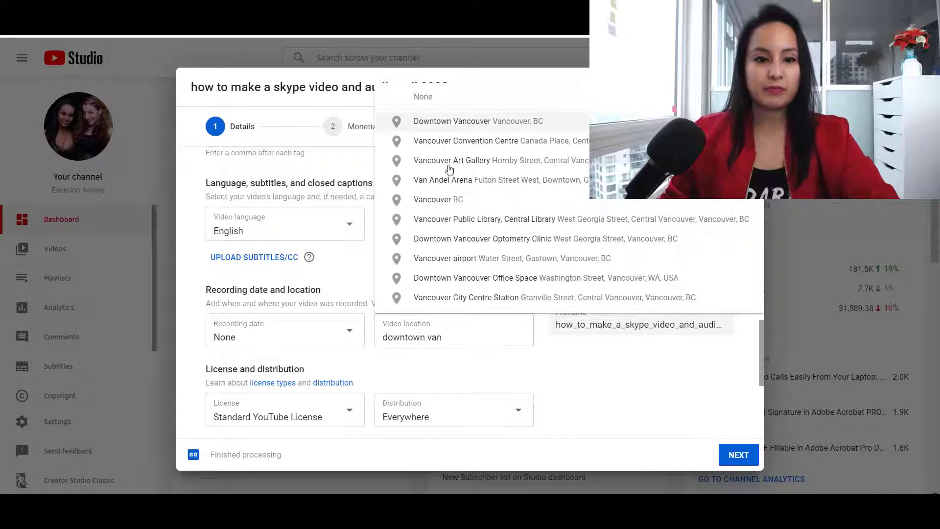
click(441, 122)
click(337, 340)
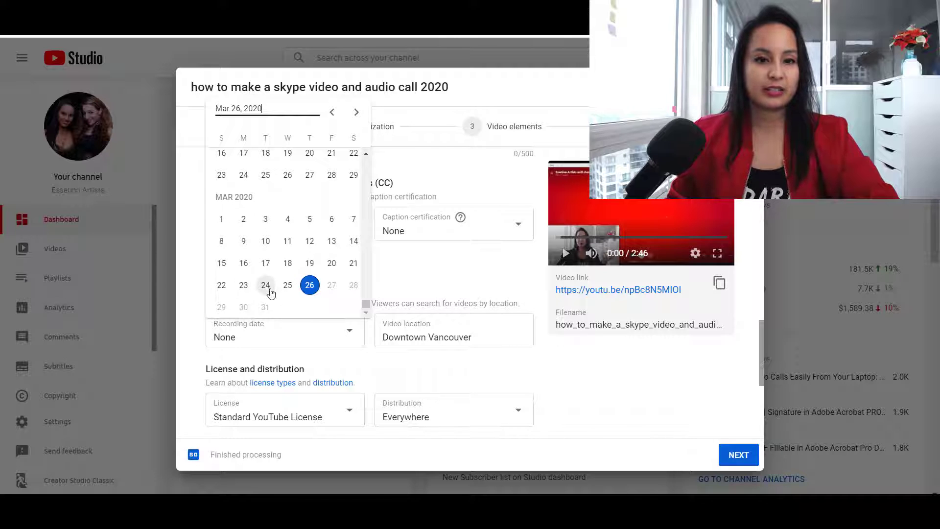
click(221, 286)
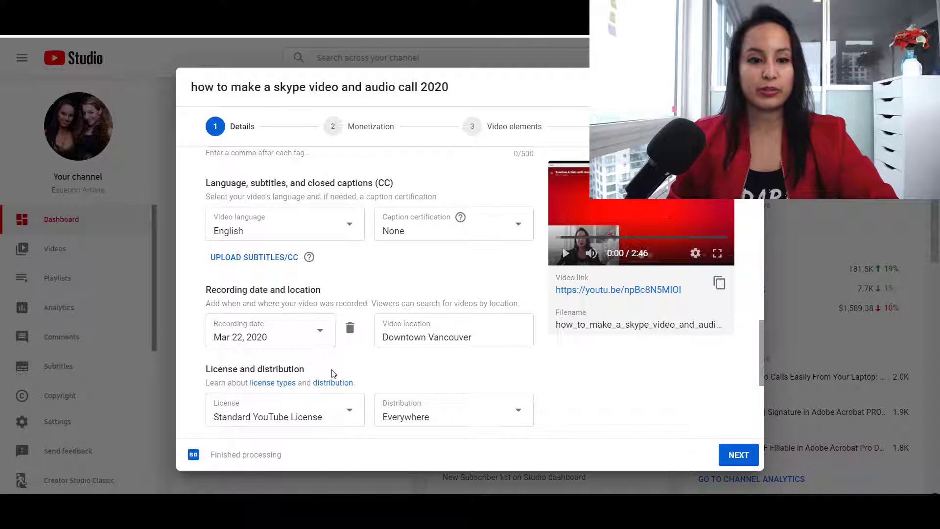
Step: Review the video's title, description, thumbnail, playlist and audience details, and continue to the monetization stage
scroll(336, 371, up, 15)
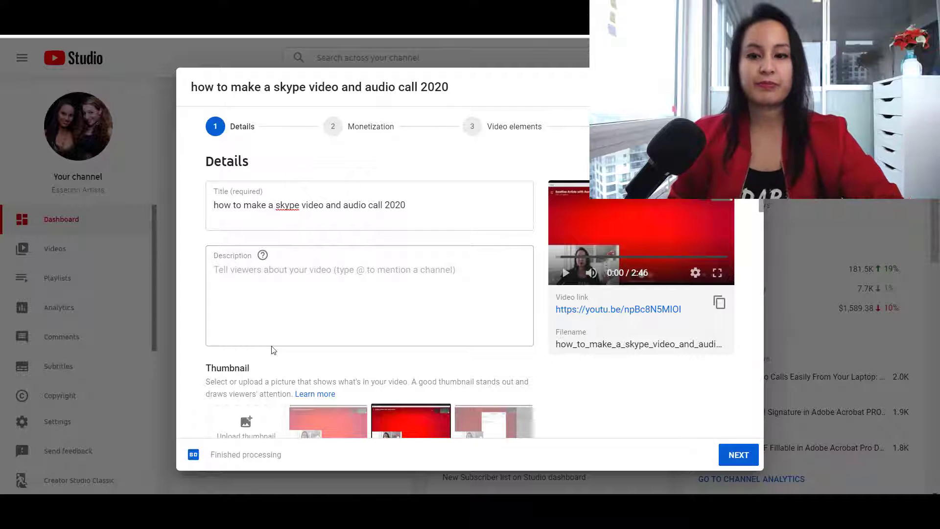
scroll(274, 350, down, 4)
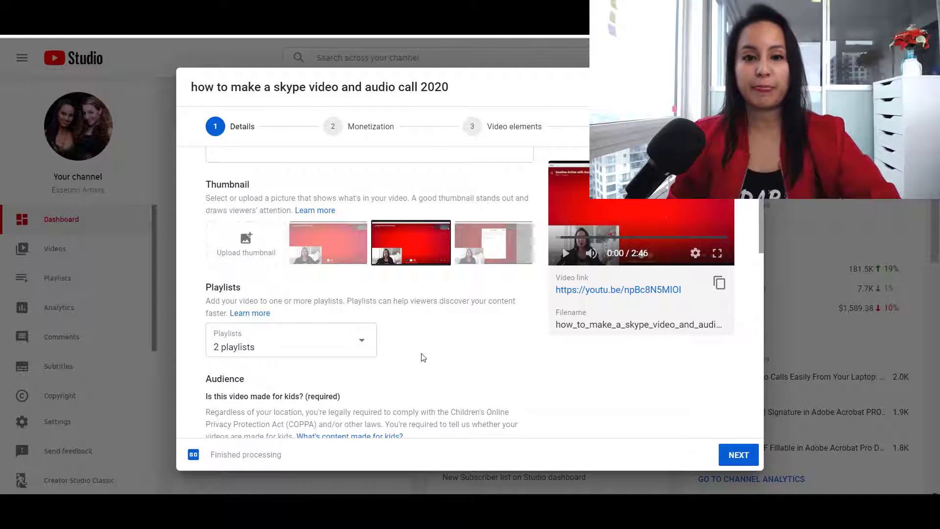
scroll(446, 365, down, 1)
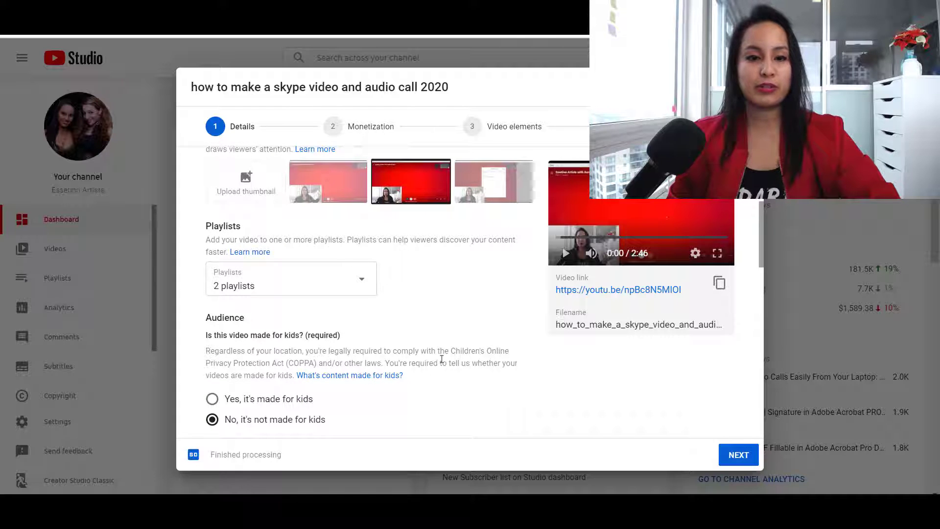
click(734, 455)
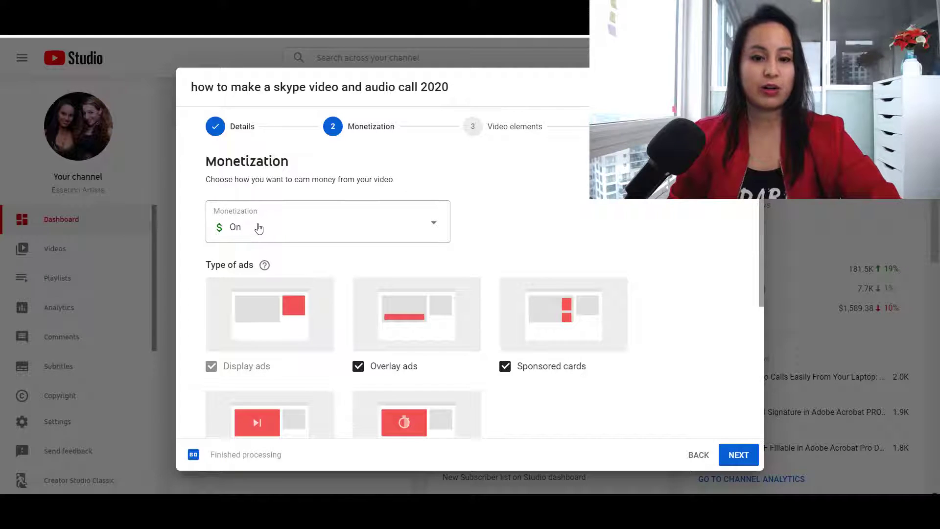
Step: Review the ad types and ad locations for the video, and continue to the video elements stage
scroll(259, 229, down, 3)
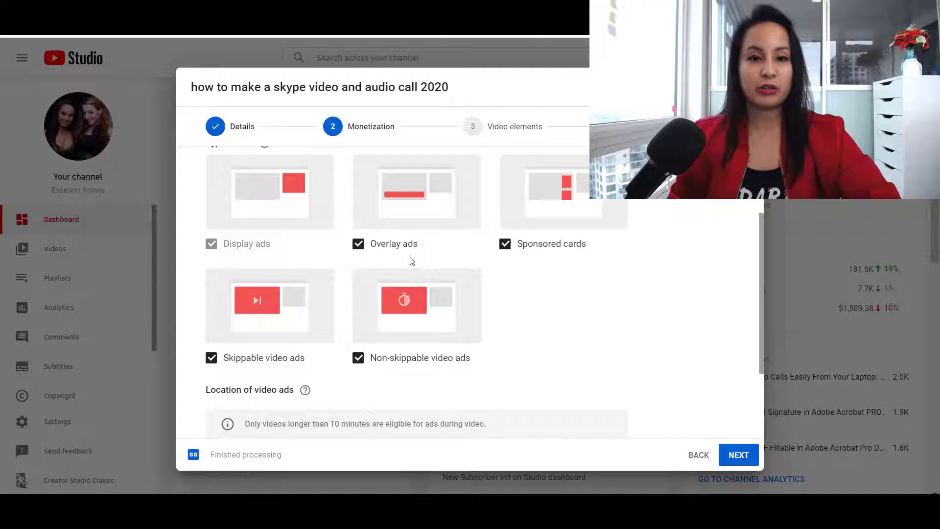
scroll(388, 271, down, 2)
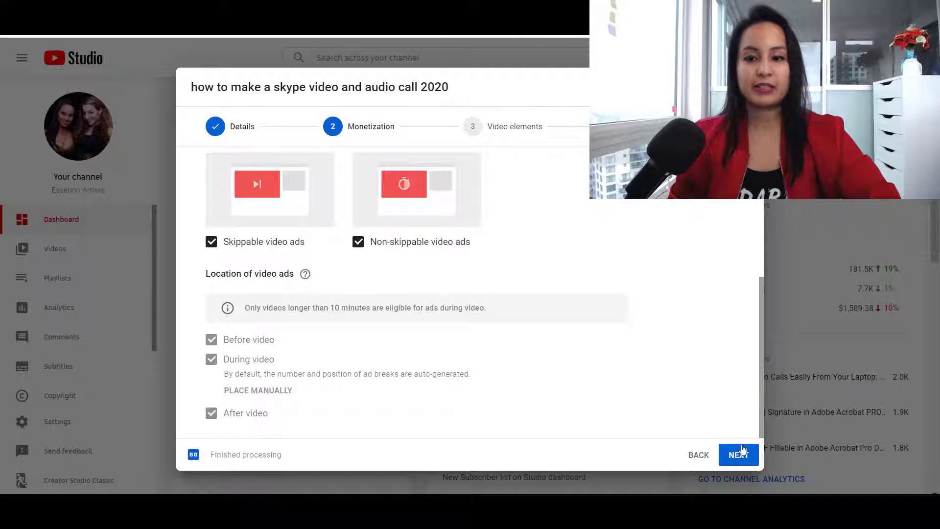
click(739, 455)
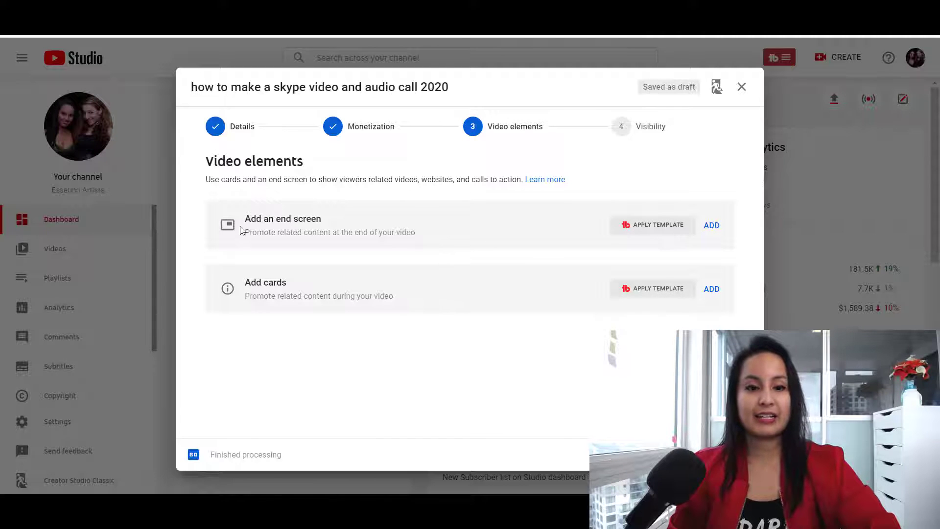
Step: Add an end screen from the "1 video, 1 subscribe" template and move the subscribe element up to the frame's upper right
click(712, 226)
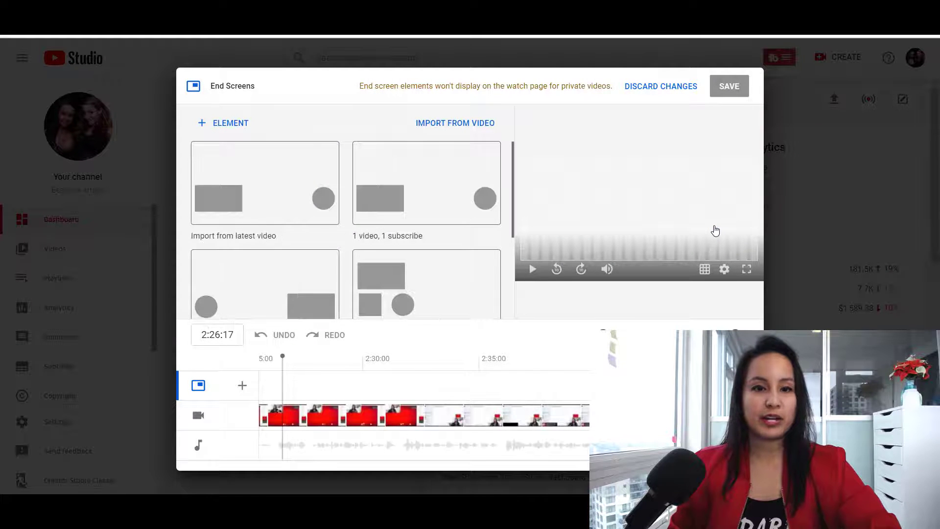
click(424, 188)
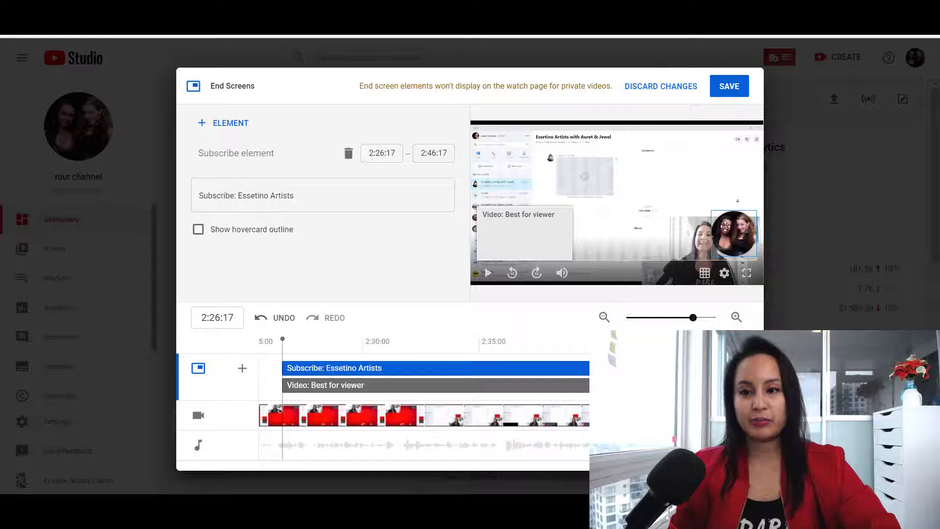
drag(734, 229, 735, 161)
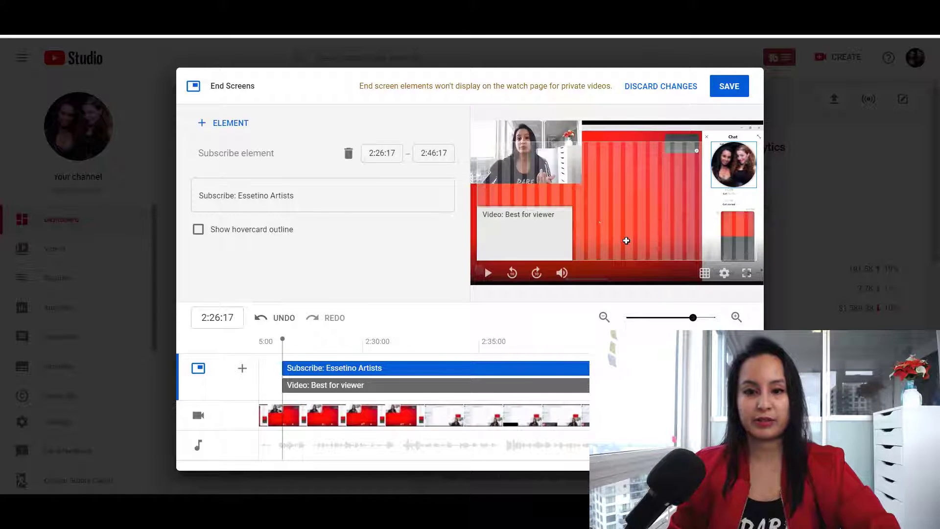
Step: Make the end screen's video element feature the specific video "Skype How to Set Up Microphone and Webcam 2020: Follow These Steps" and save
click(514, 237)
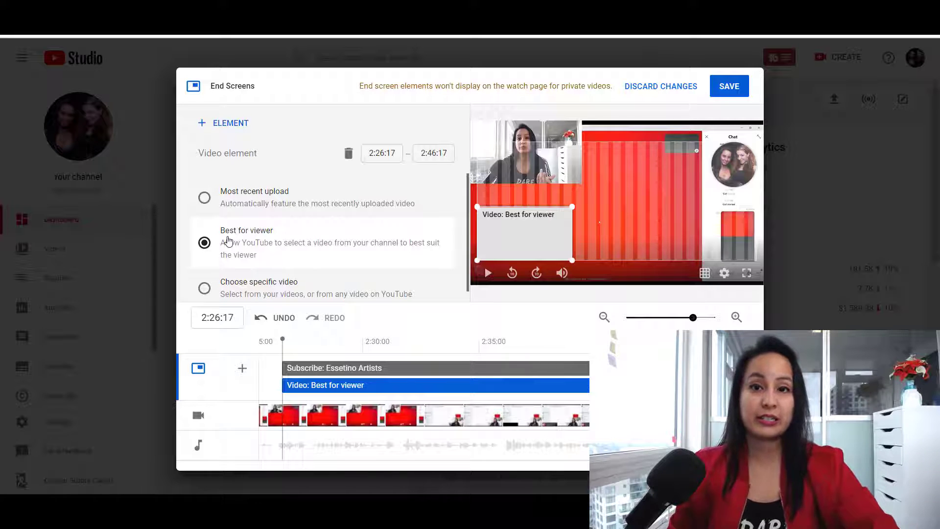
scroll(225, 253, down, 1)
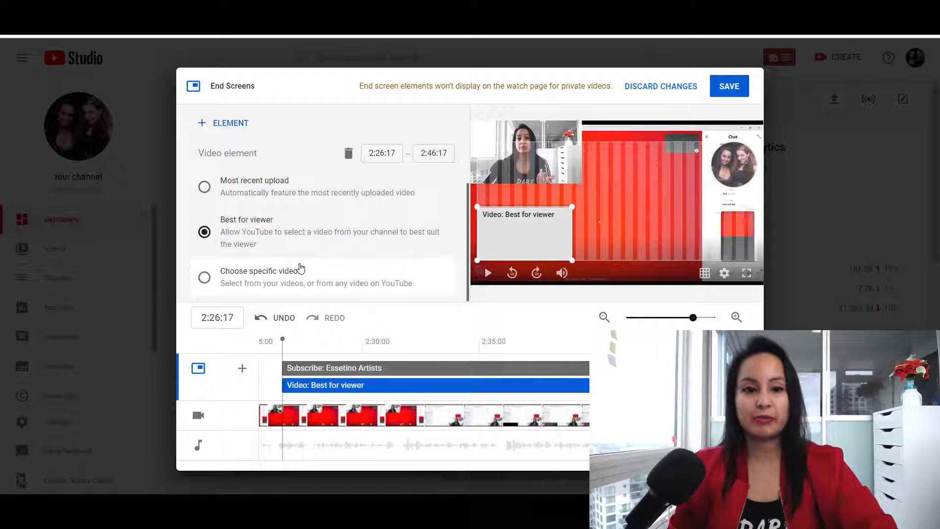
click(205, 278)
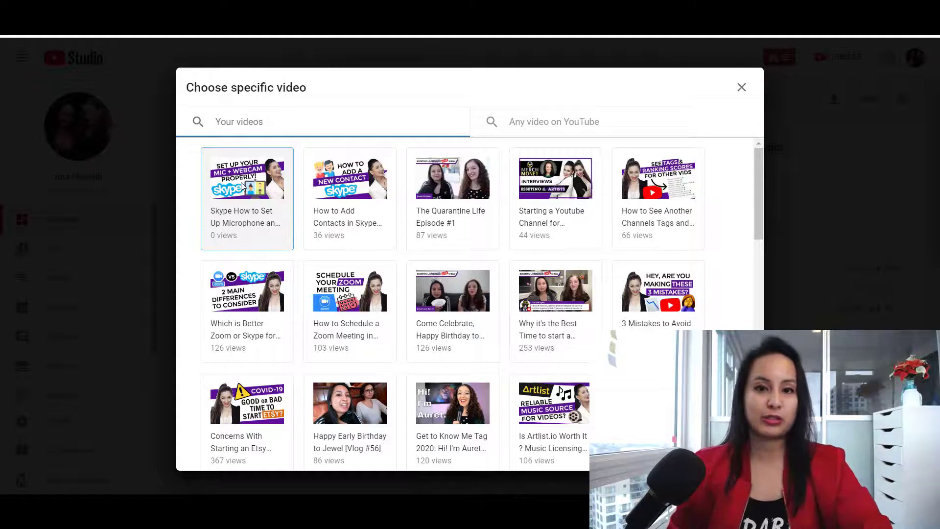
click(241, 183)
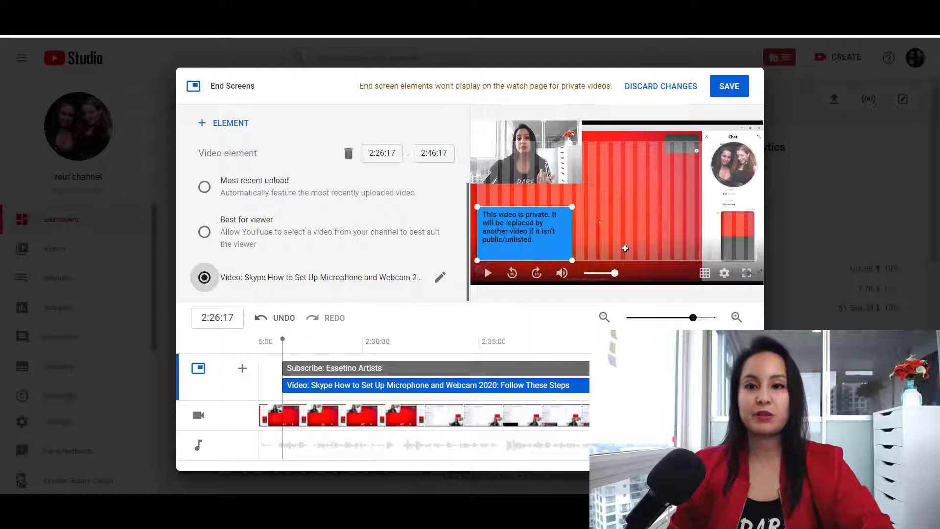
click(729, 87)
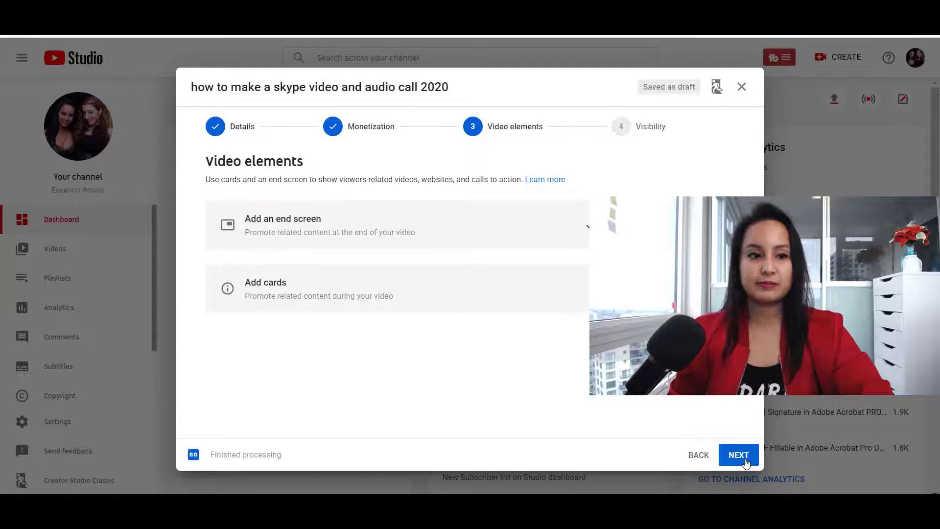
Step: Continue to the visibility stage and choose to schedule the video's publication for Mar 27, 2020
click(739, 455)
scroll(440, 348, down, 3)
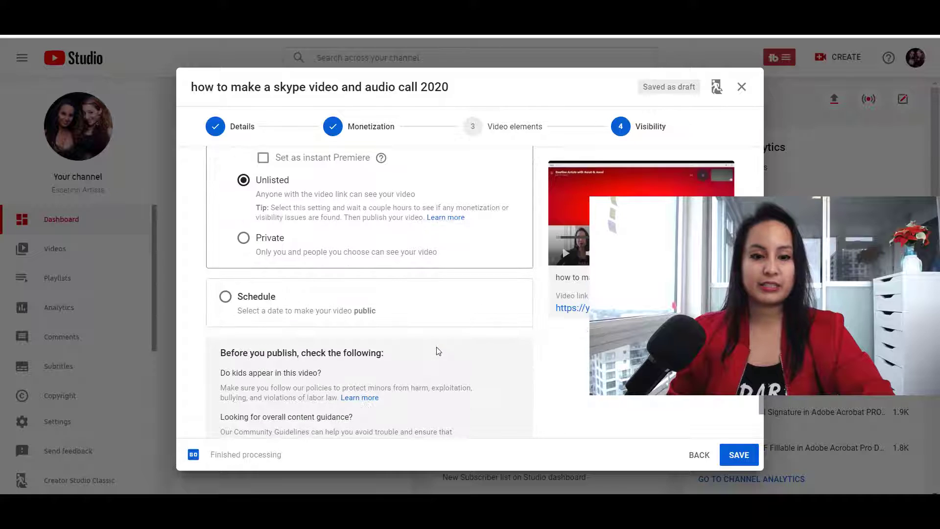
click(226, 298)
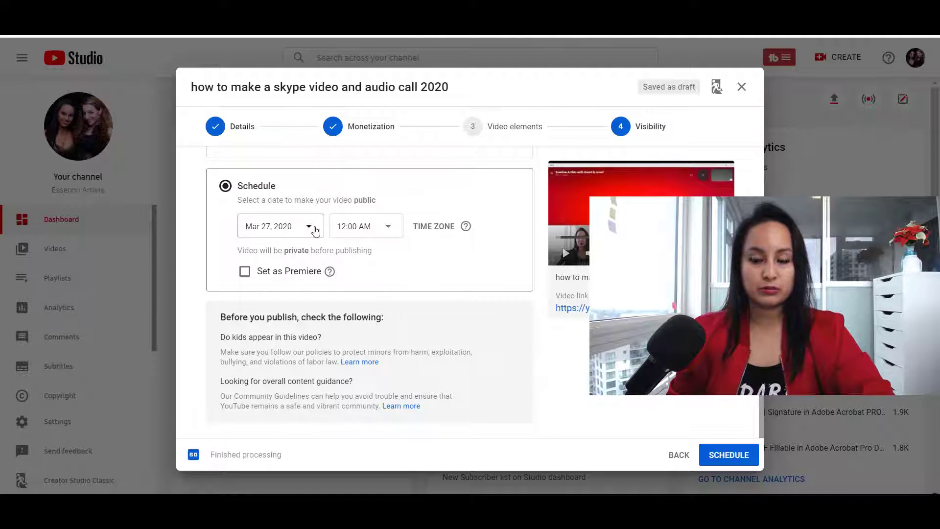
click(314, 228)
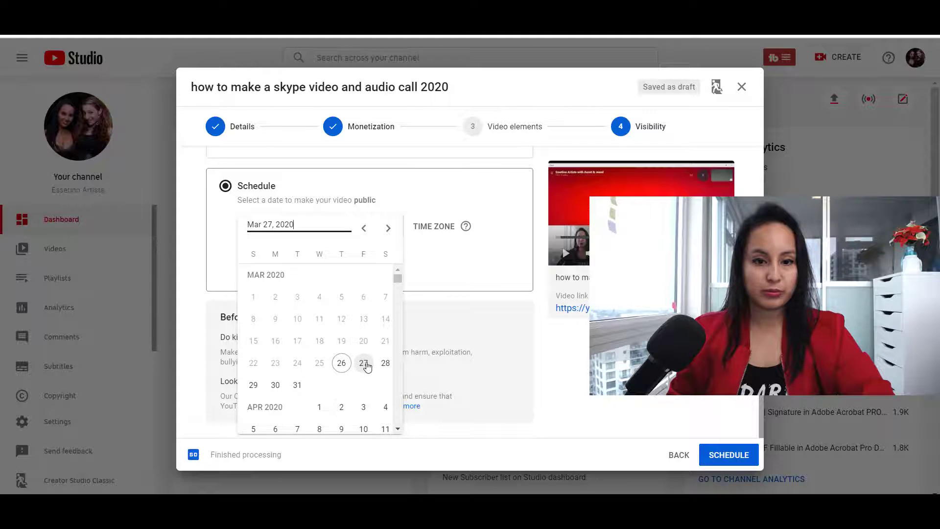
click(364, 364)
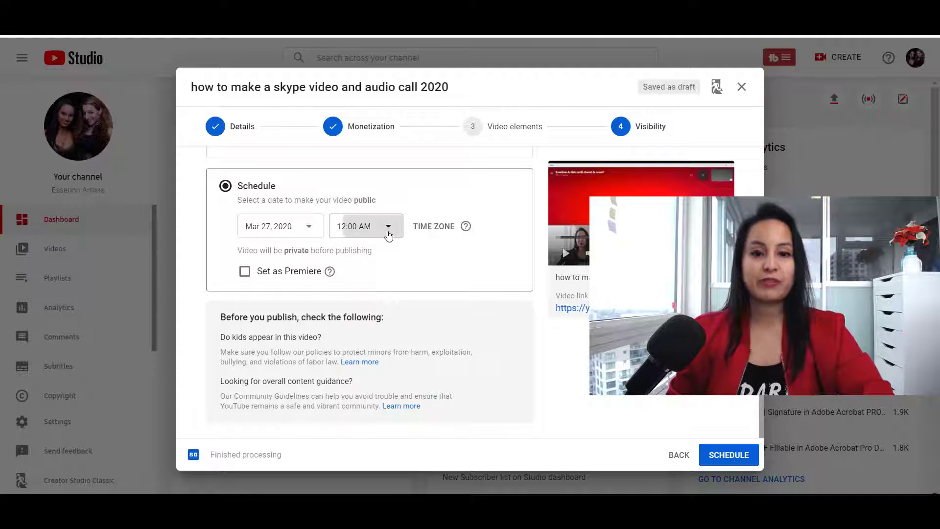
Step: Set the publication time to 4:00 PM, schedule the video and close the confirmation
click(387, 230)
scroll(379, 330, down, 5)
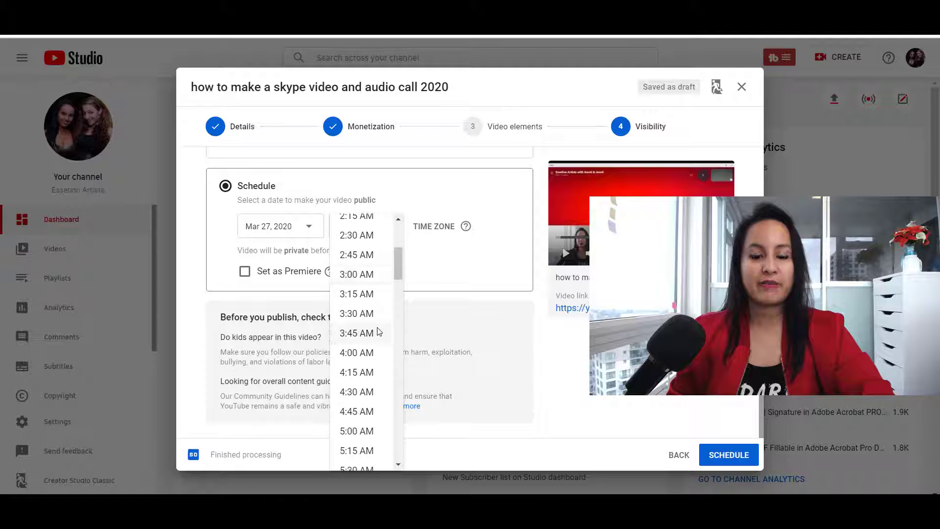
scroll(379, 331, down, 15)
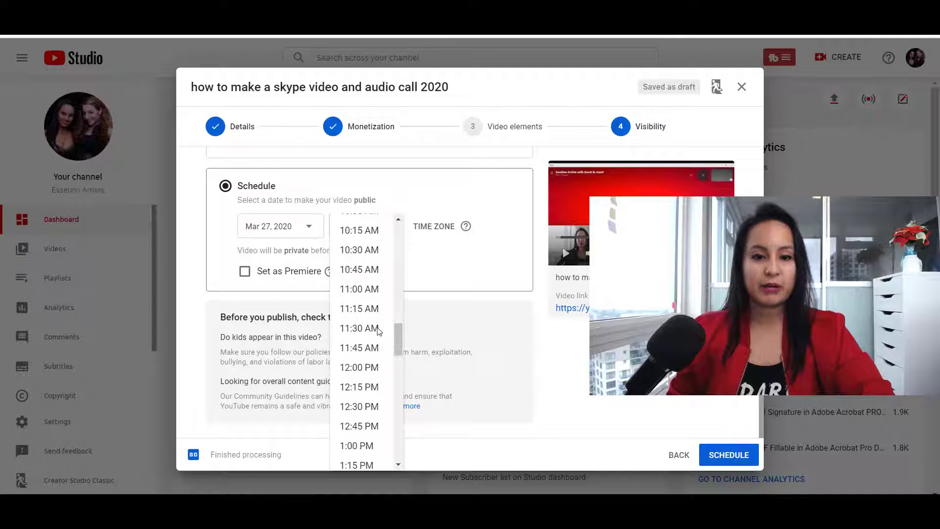
scroll(378, 332, down, 4)
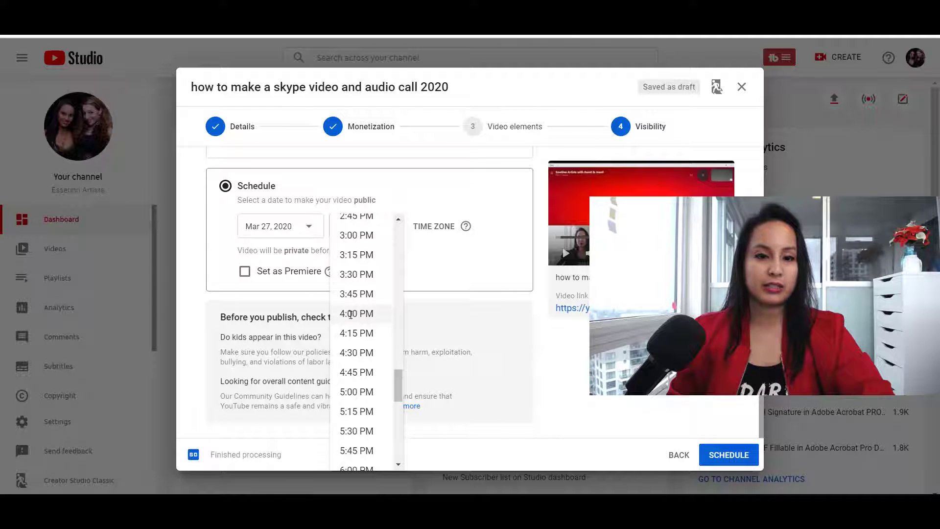
click(351, 314)
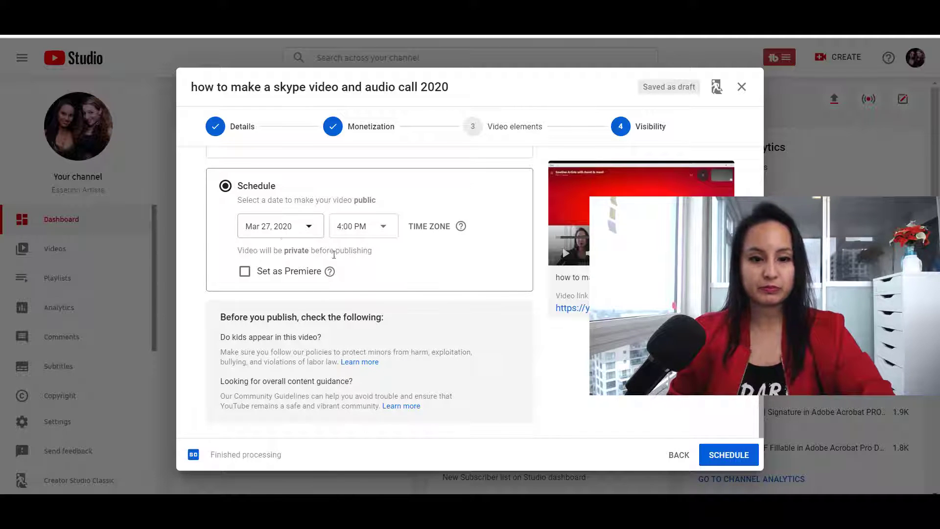
click(728, 455)
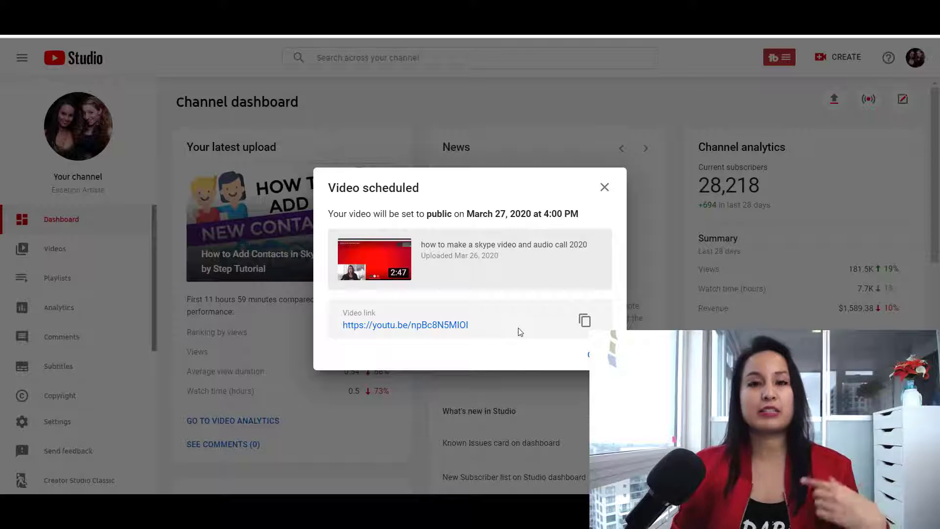
click(600, 355)
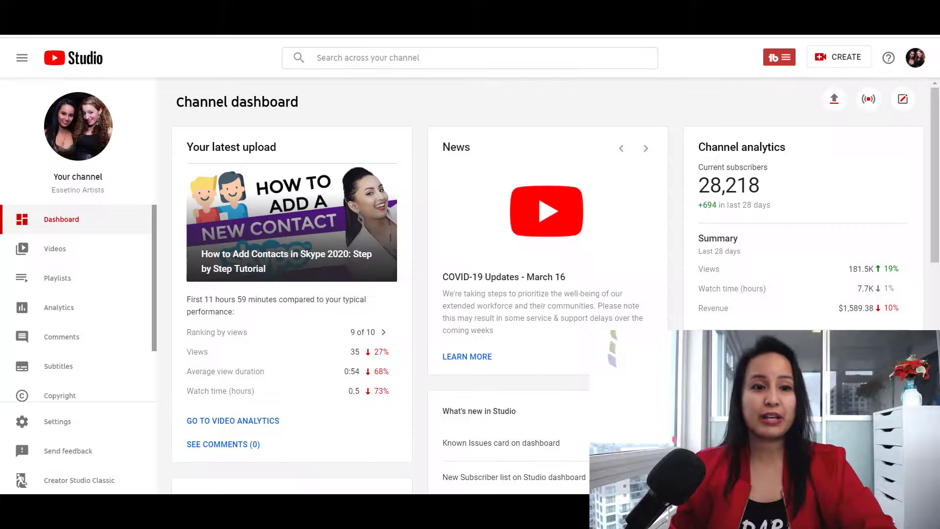
Step: Open TubeBuddy's SEO Studio for the newly uploaded video and load the saved draft "how to make a skype video and audio call 2020"
click(66, 257)
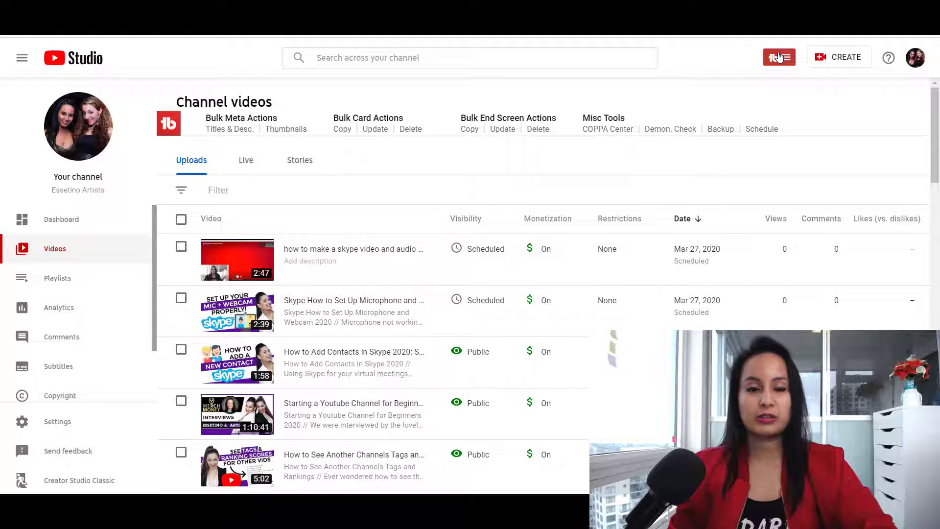
mouse_move(438, 257)
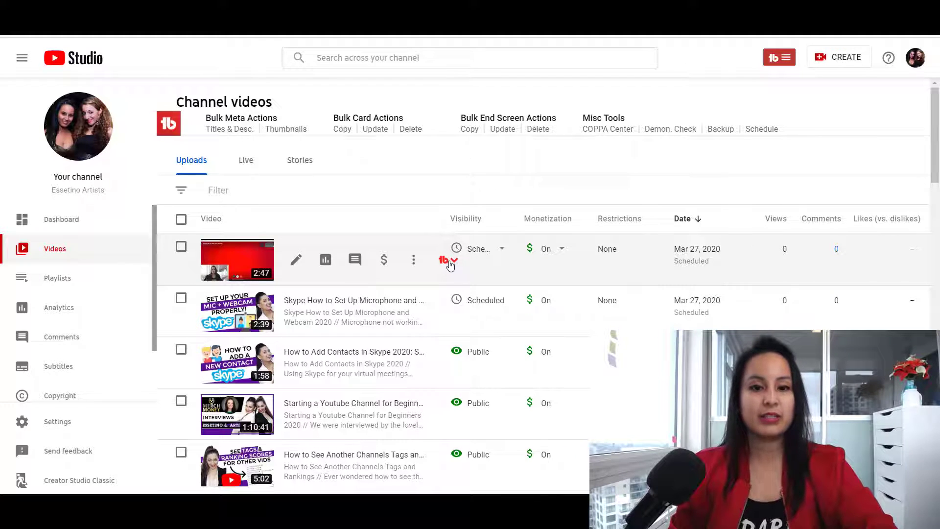
click(449, 263)
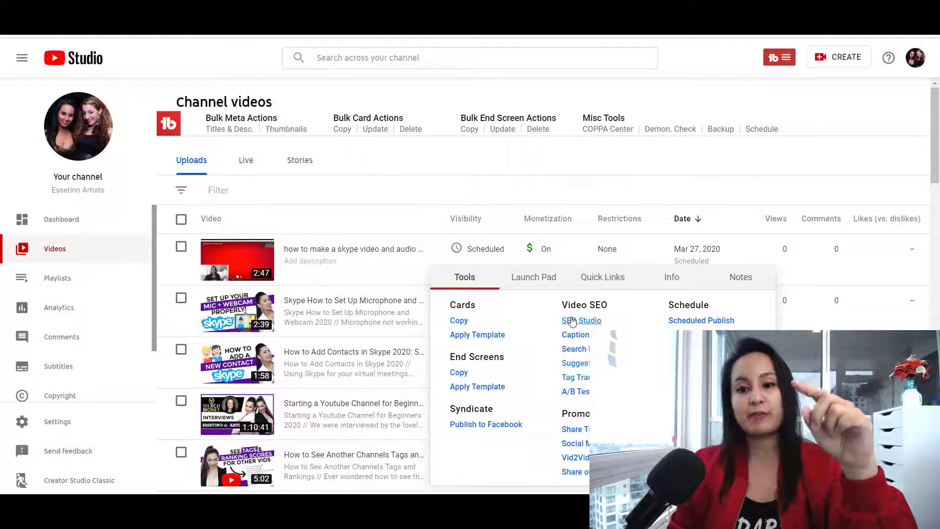
click(572, 321)
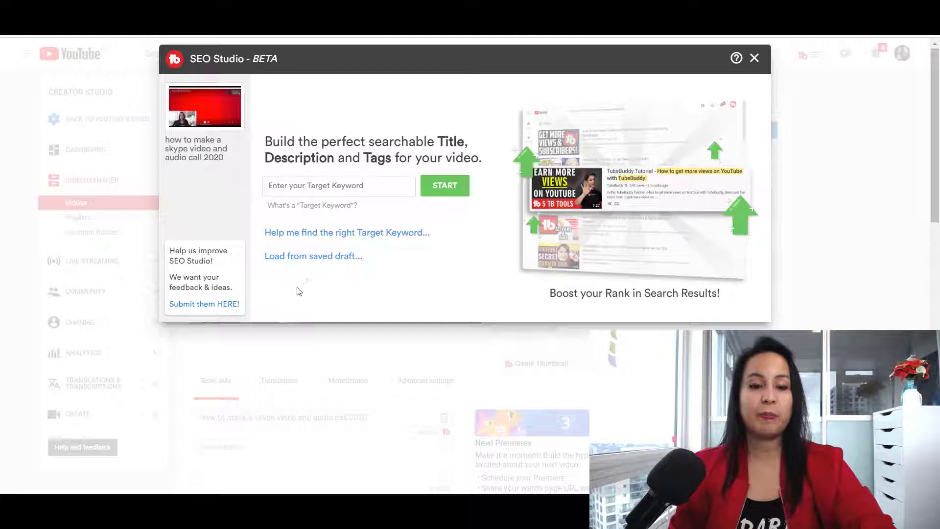
click(286, 259)
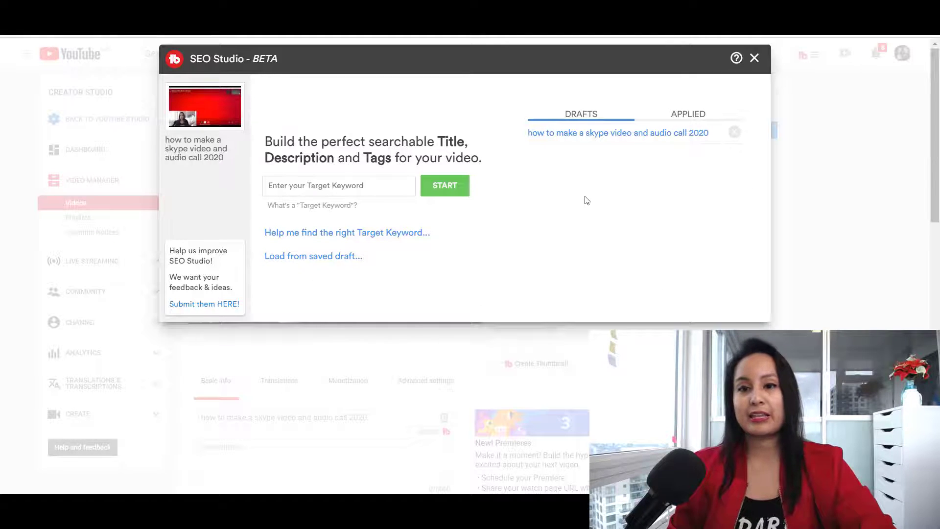
click(612, 136)
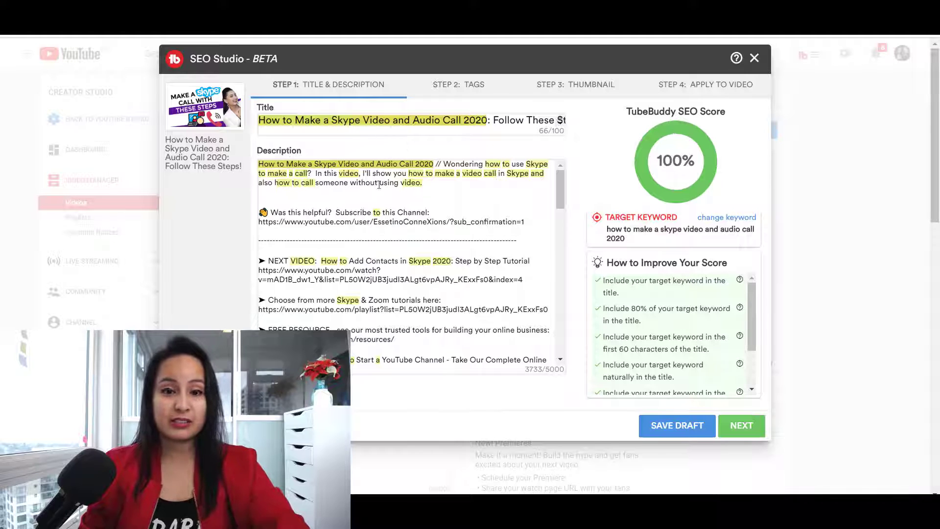
Step: Review the draft's description, tags and thumbnail, advancing through the SEO Studio stages to the apply-to-video stage
scroll(360, 286, down, 15)
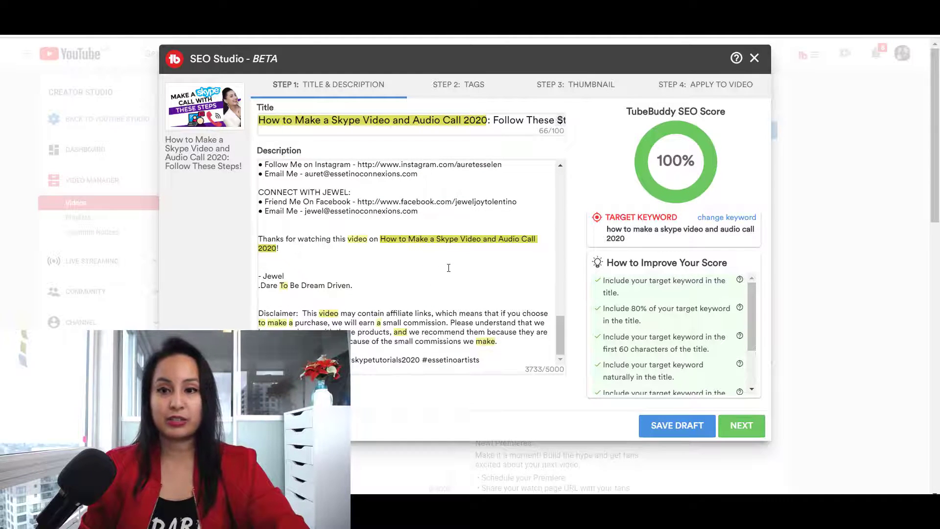
scroll(449, 267, up, 15)
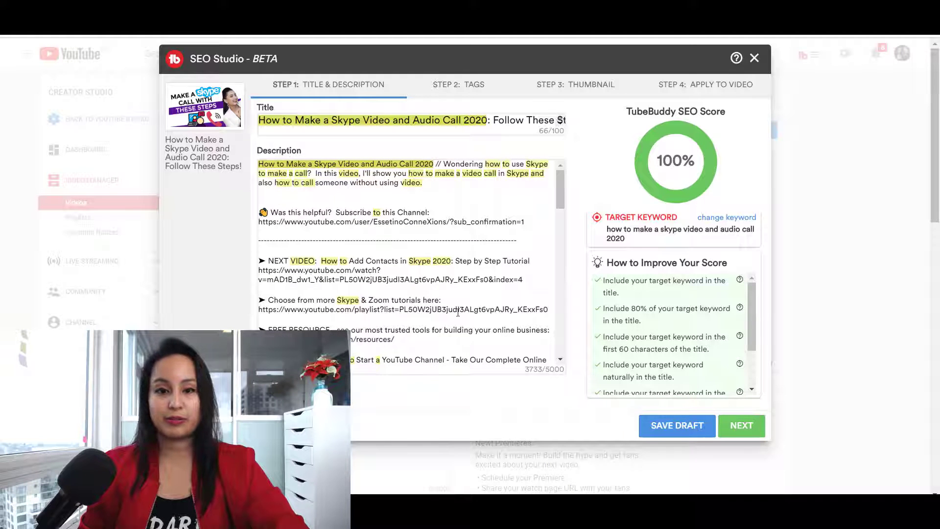
click(737, 434)
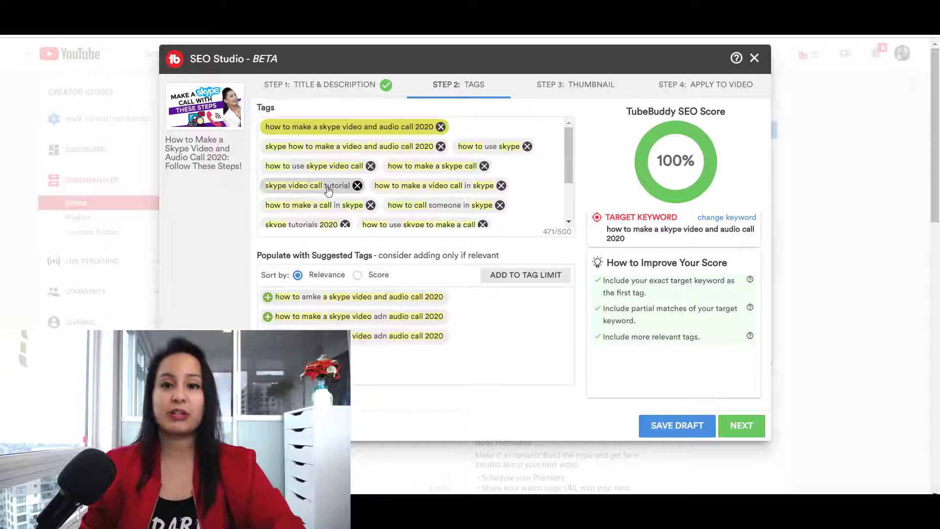
click(740, 428)
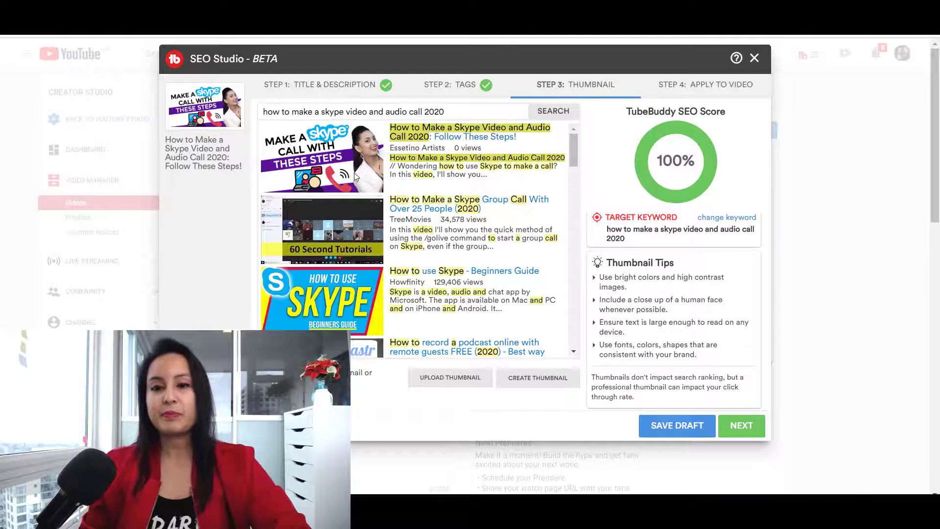
click(734, 426)
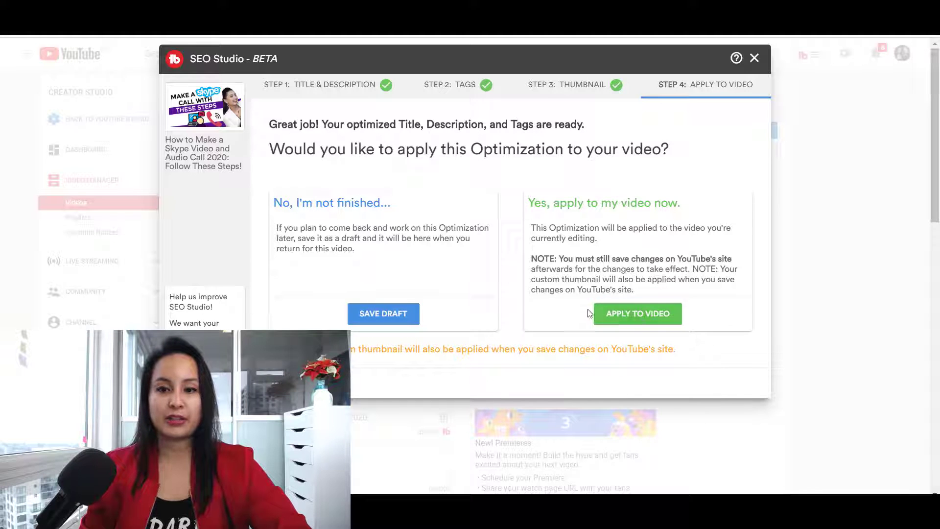
Step: Apply the SEO Studio optimization to the video, close SEO Studio and save the video's changes
click(657, 322)
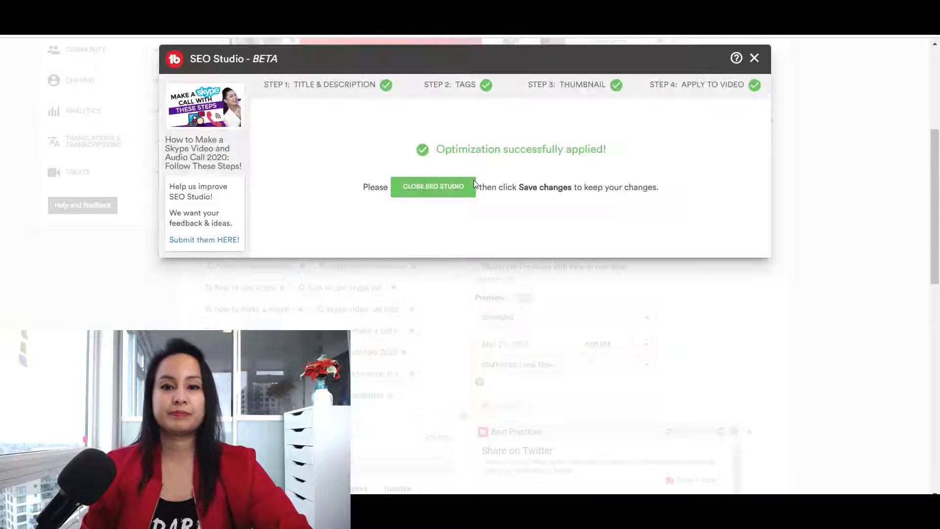
click(414, 195)
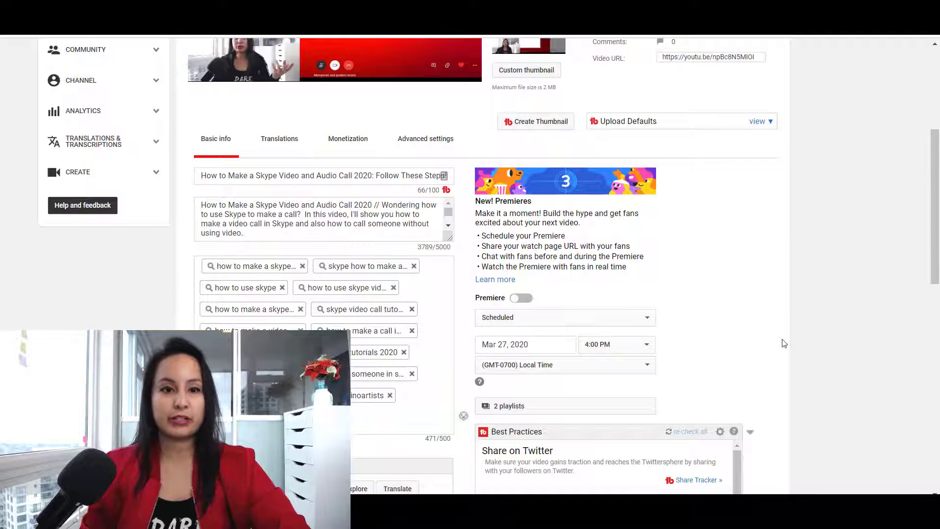
scroll(784, 343, up, 5)
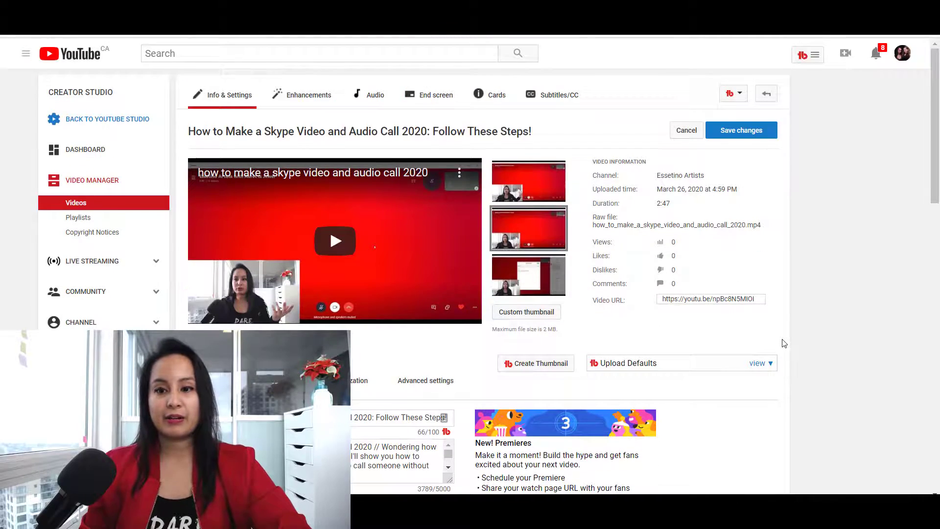
scroll(784, 343, down, 12)
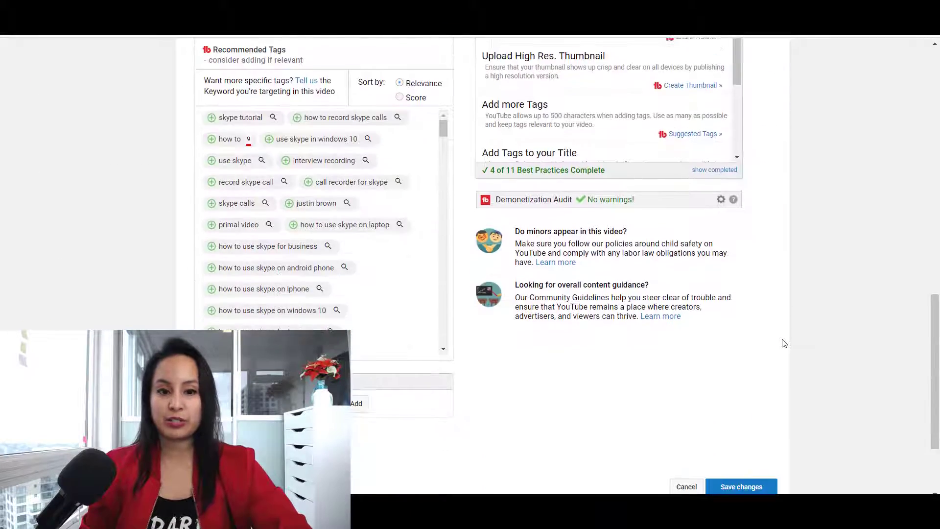
scroll(782, 343, up, 12)
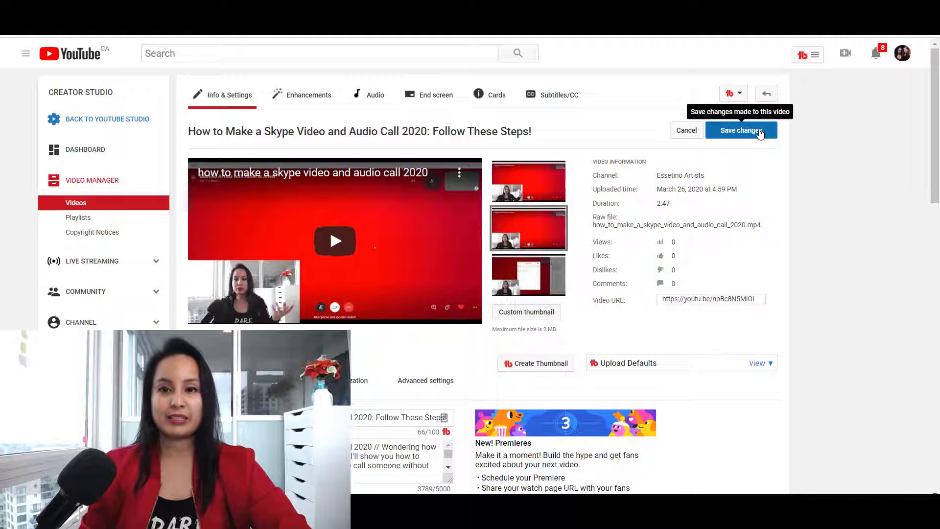
click(761, 135)
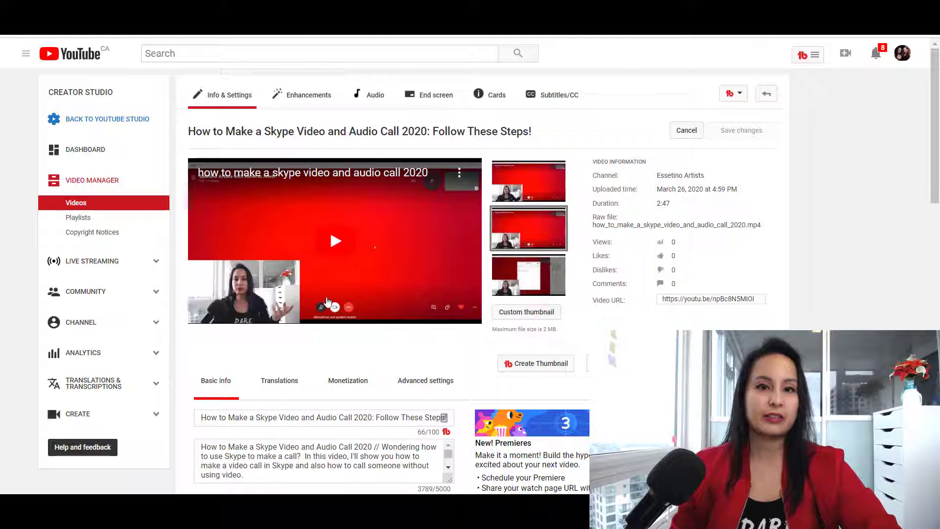
click(80, 123)
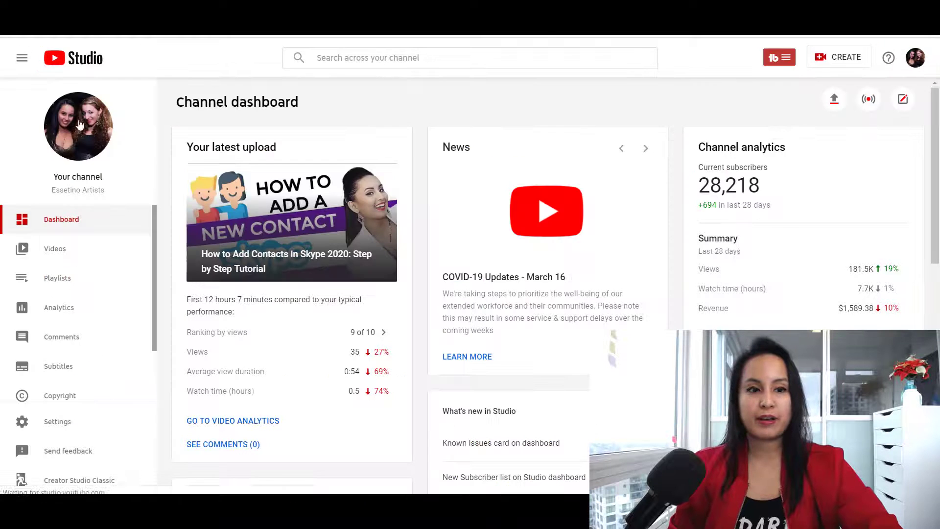
click(60, 251)
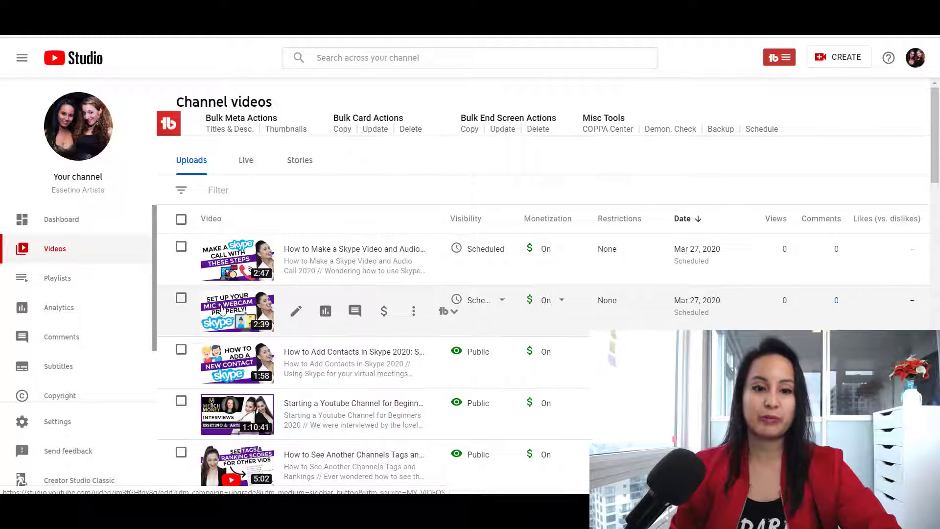
mouse_move(477, 305)
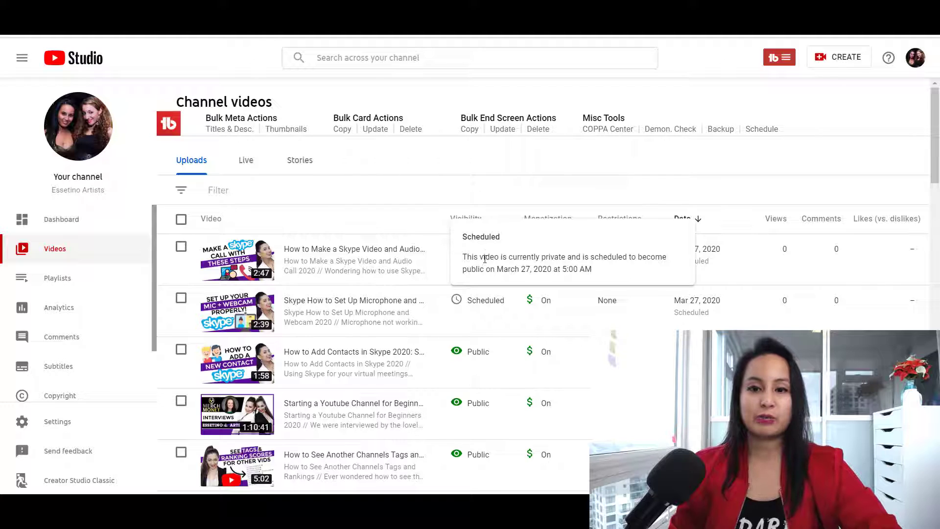
mouse_move(471, 251)
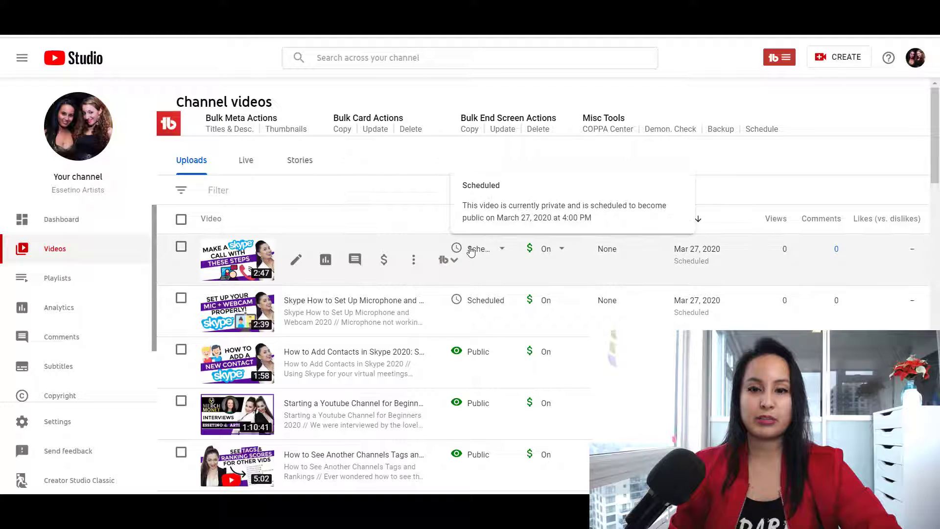